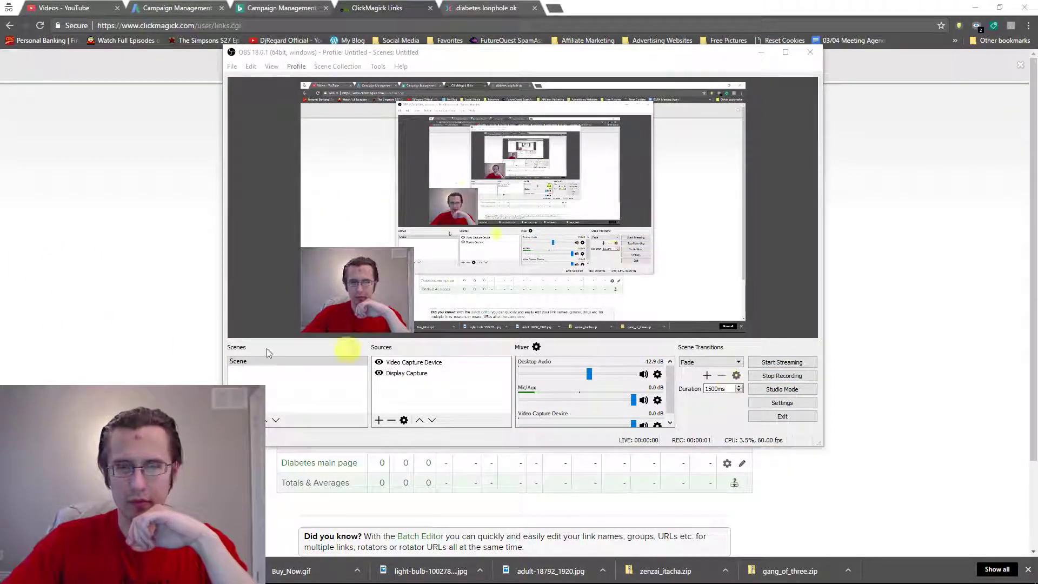
# - Bring ClickMagick's tracking links page with the expanded Diabetes link to the front
pyautogui.click(69, 324)
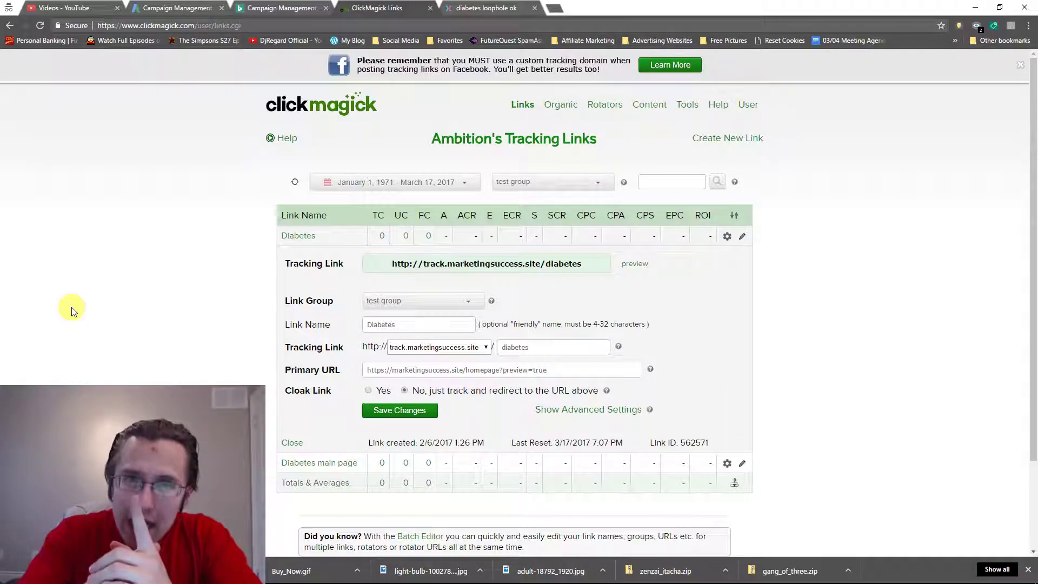
pyautogui.click(631, 264)
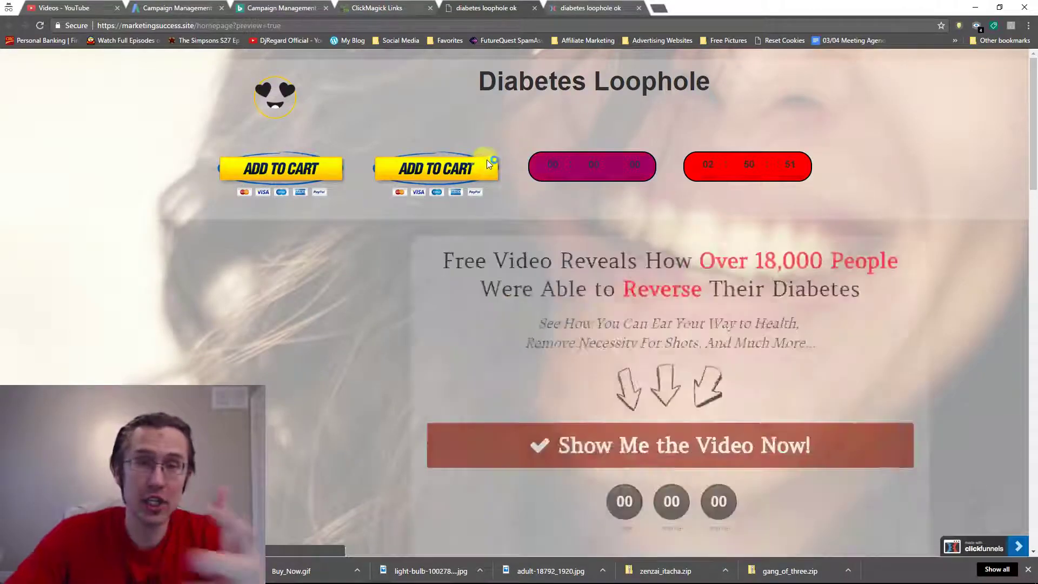
pyautogui.scroll(-1, 669, 262)
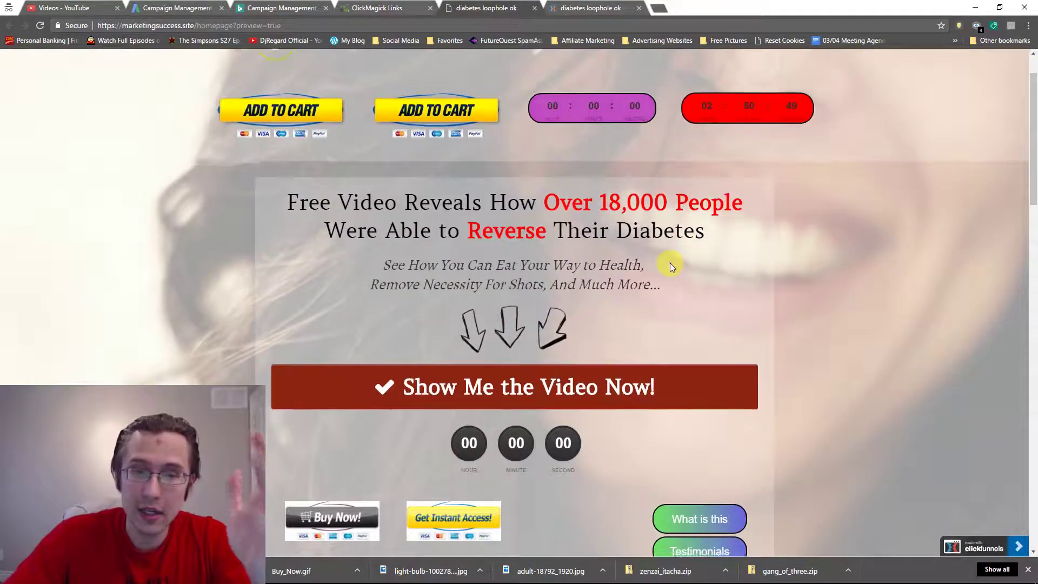
pyautogui.scroll(-4, 670, 265)
pyautogui.scroll(5, 668, 254)
pyautogui.scroll(-3, 666, 239)
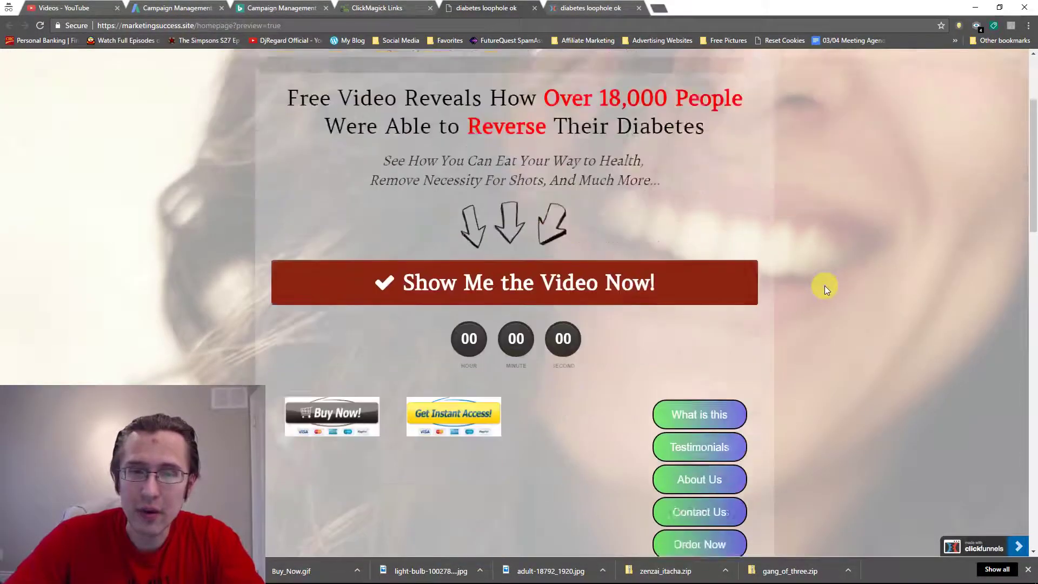
pyautogui.scroll(-14, 825, 285)
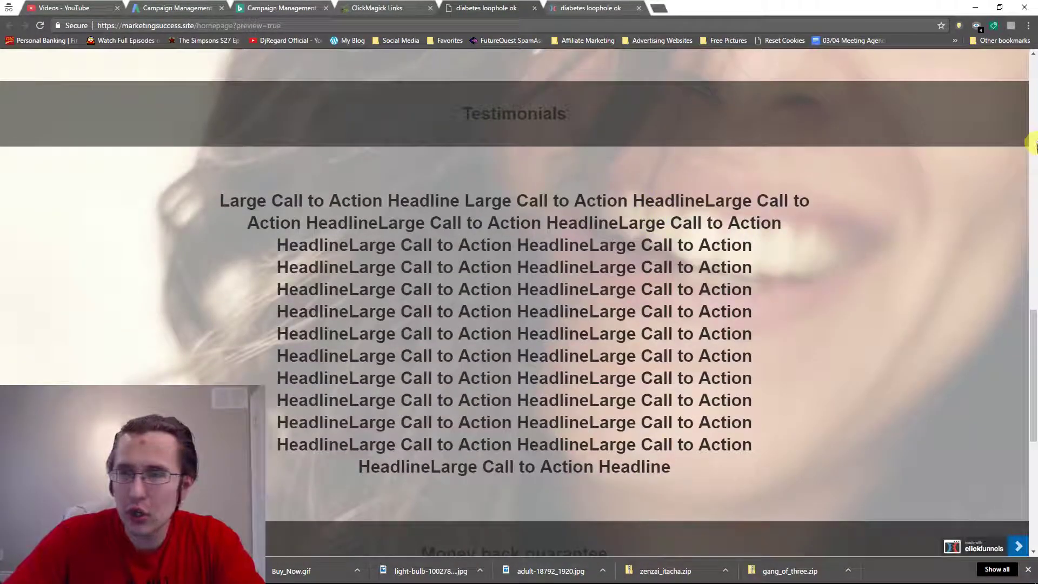
pyautogui.moveTo(1031, 341); pyautogui.dragTo(1034, 452)
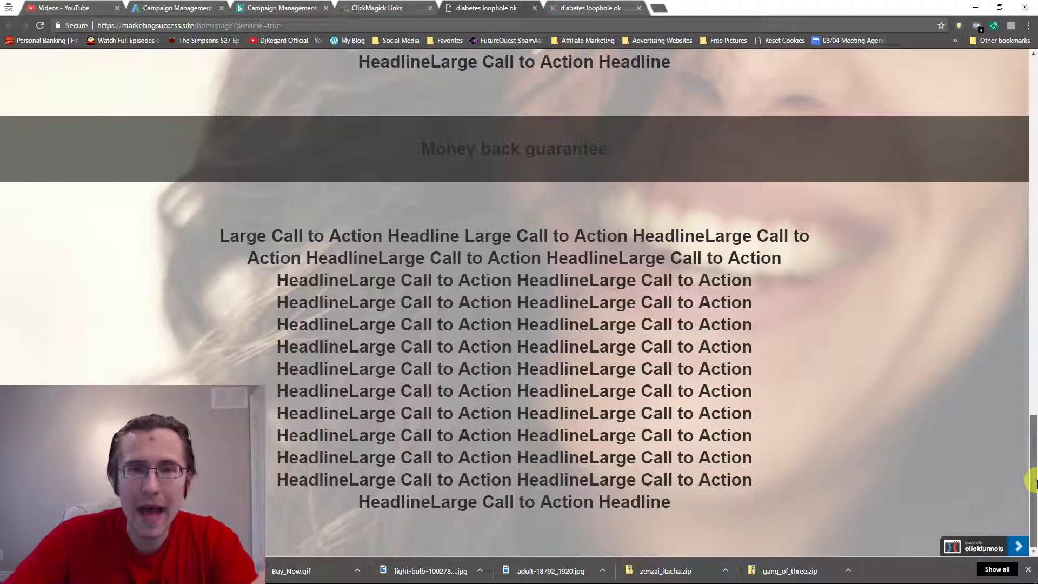
pyautogui.scroll(8, 991, 209)
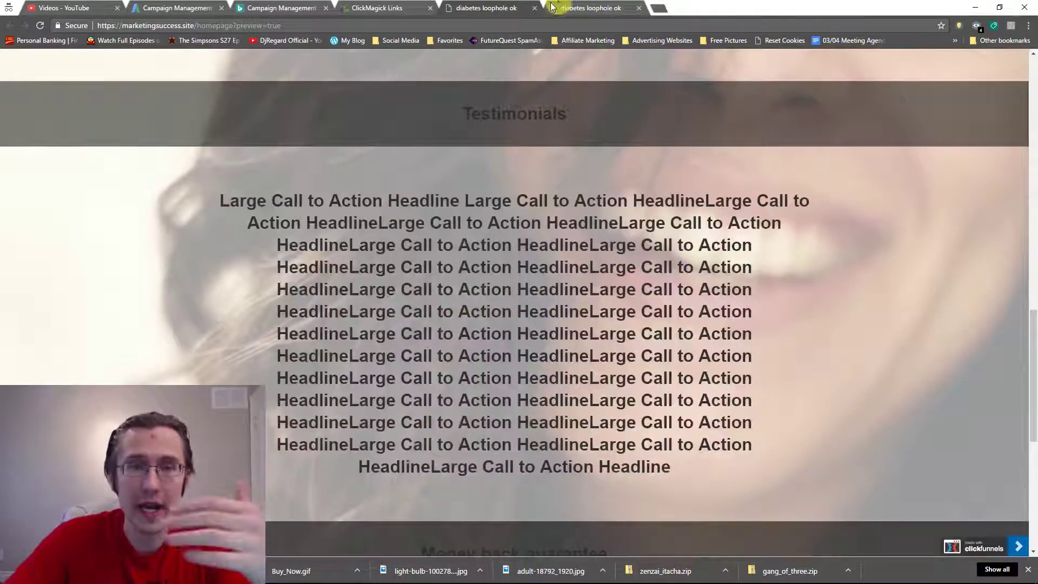
pyautogui.click(534, 7)
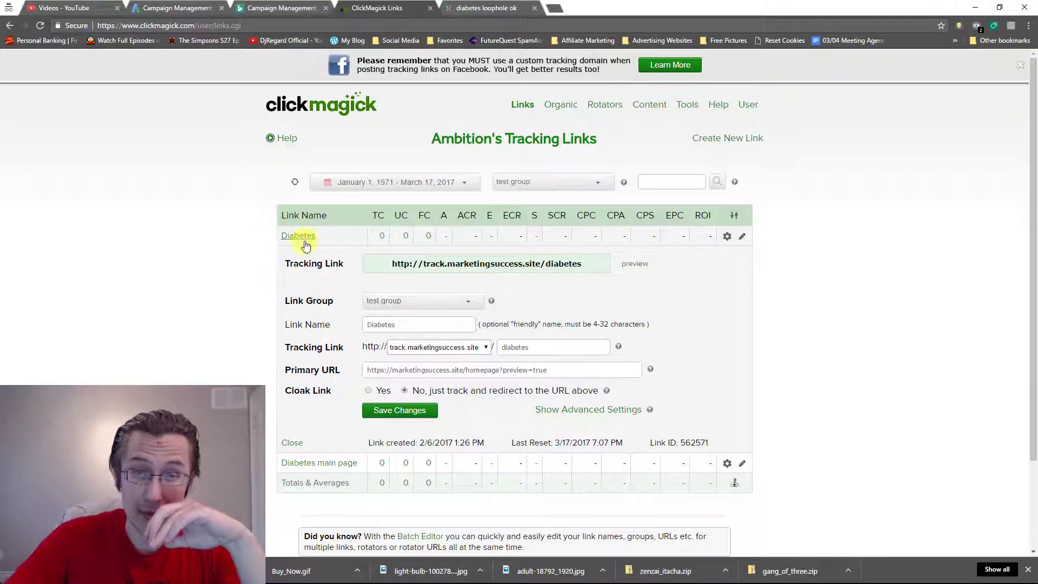
# - In the ClickFunnels editor, look up the CSS ID of the section above Testimonials
pyautogui.click(477, 7)
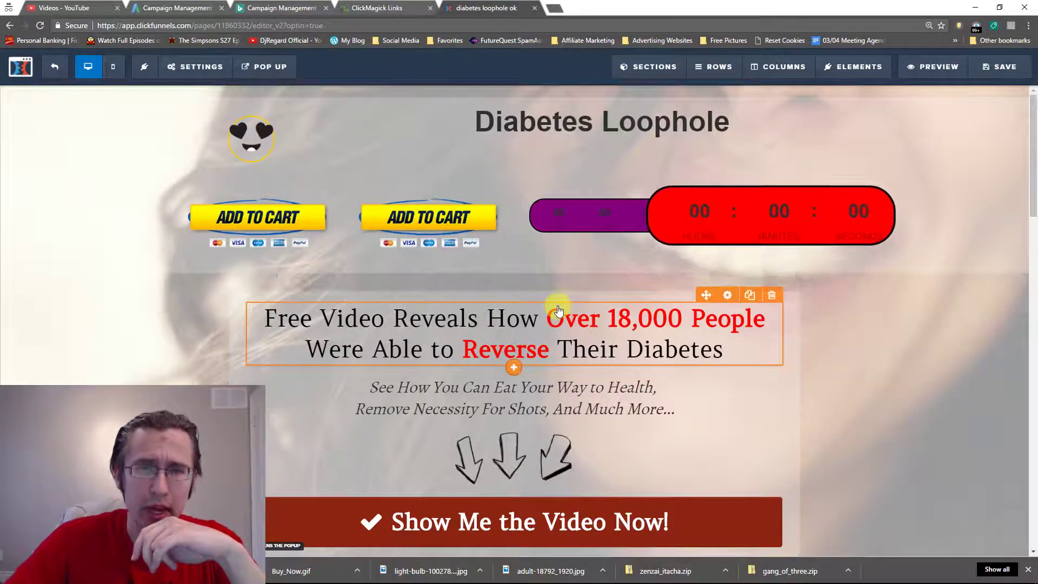
pyautogui.scroll(-2, 558, 311)
pyautogui.click(377, 7)
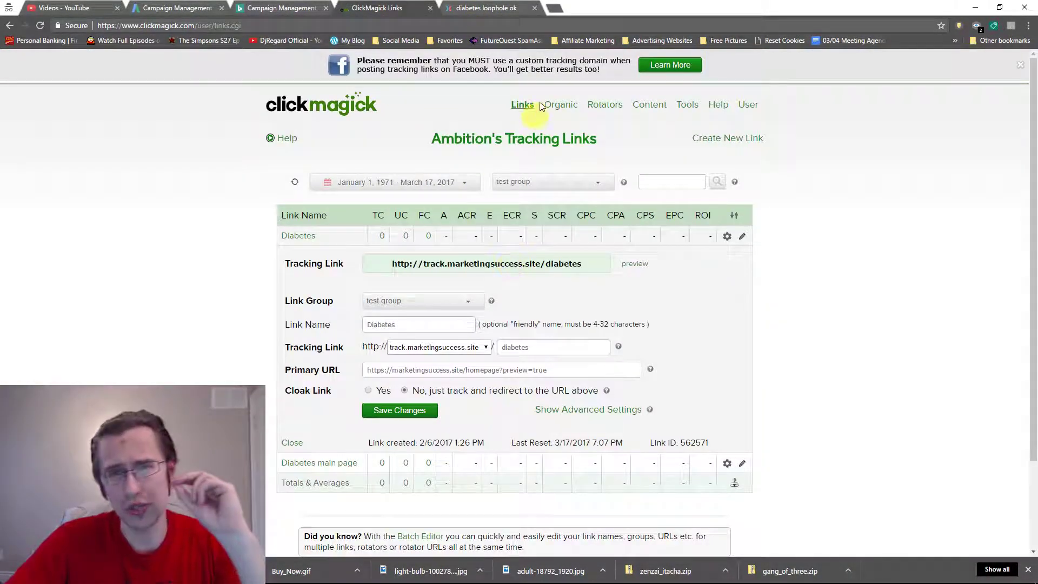
pyautogui.click(481, 8)
pyautogui.scroll(-5, 935, 432)
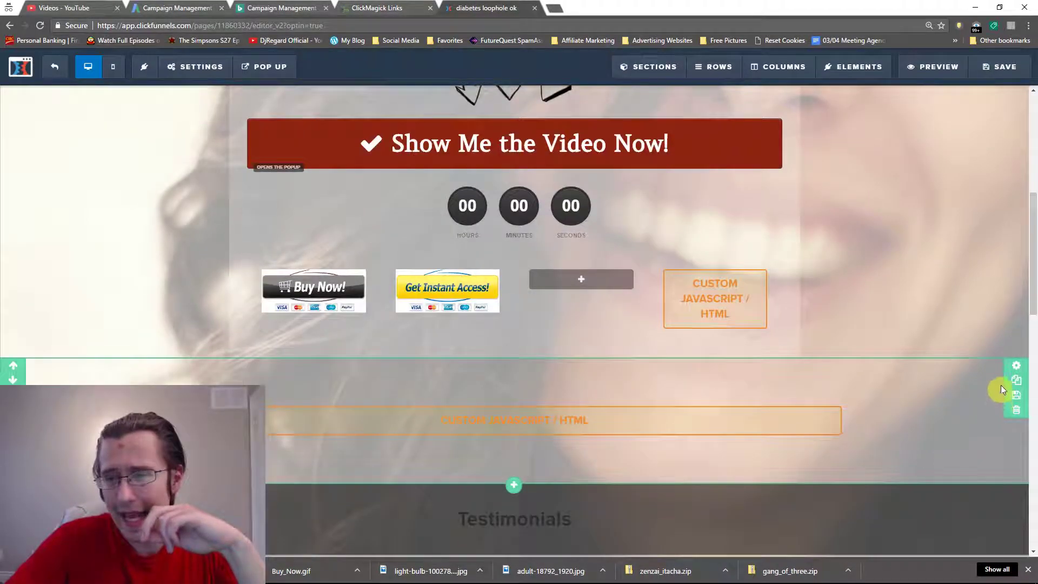
pyautogui.click(1016, 365)
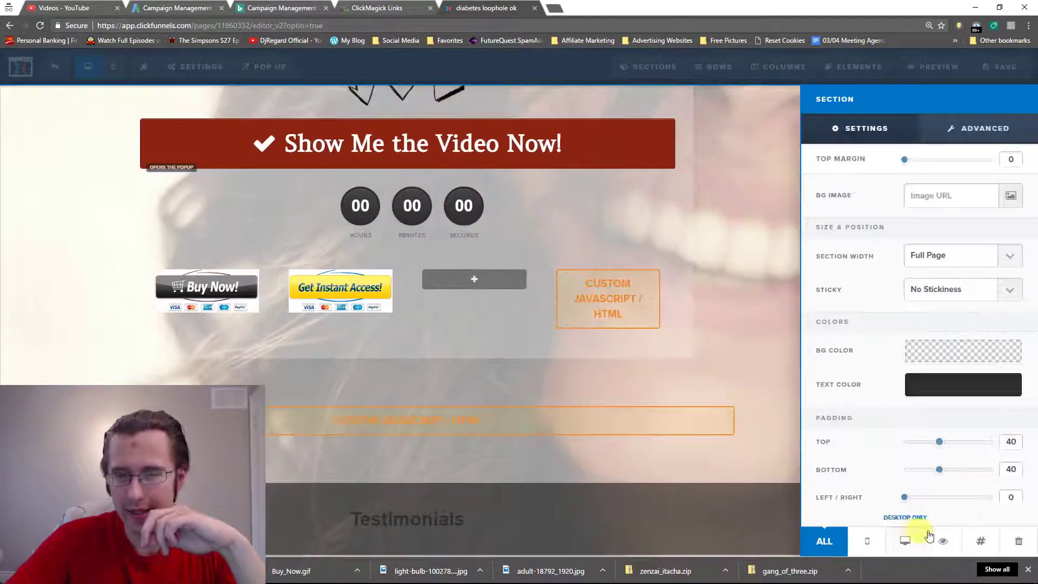
pyautogui.click(980, 540)
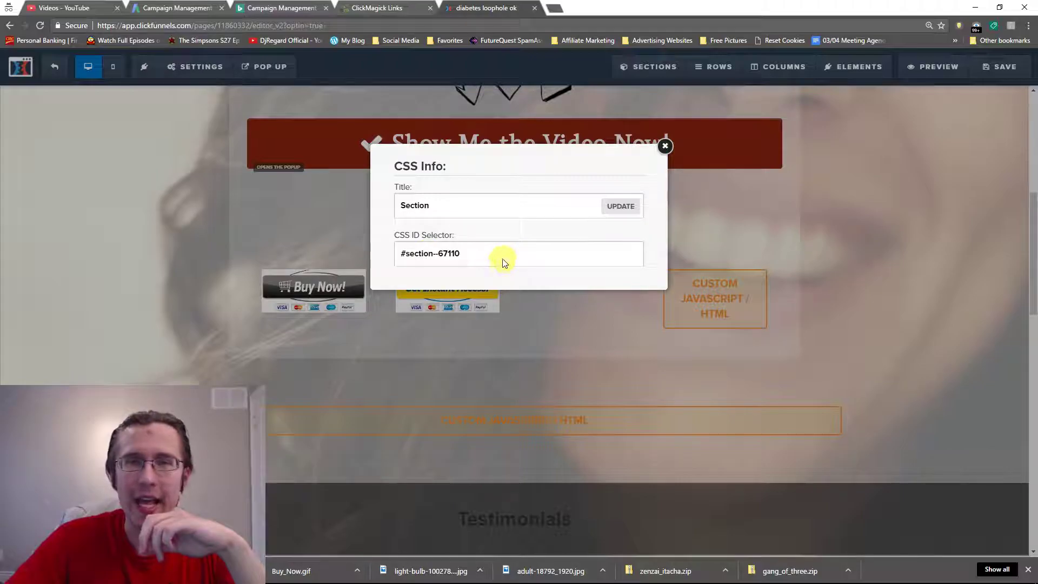
pyautogui.click(665, 147)
# - Copy the Diabetes tracking link from ClickMagick and paste it into a new browser tab
pyautogui.click(373, 8)
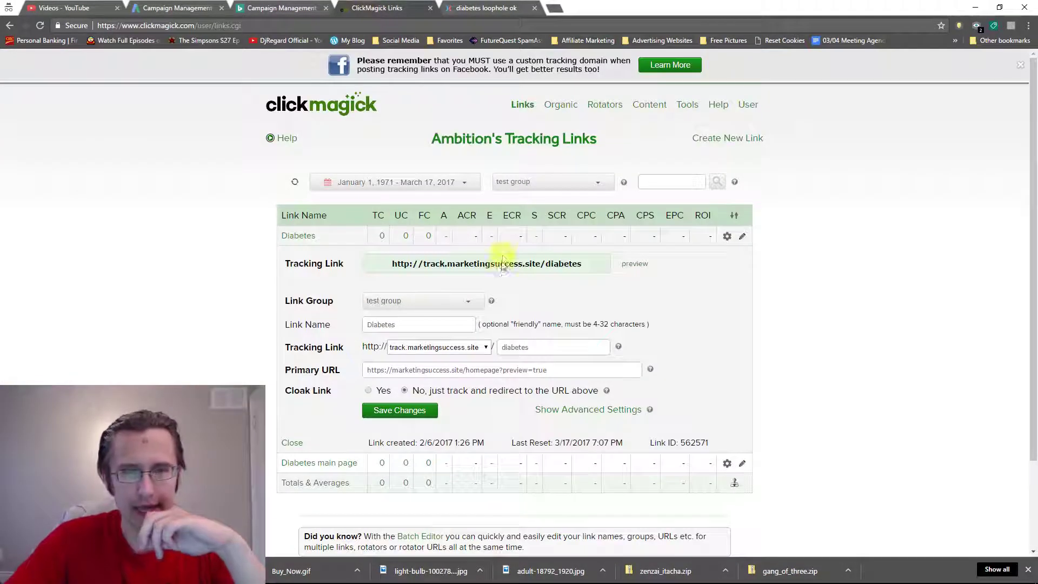
pyautogui.click(502, 264)
pyautogui.hotkey('ctrl', 'c')
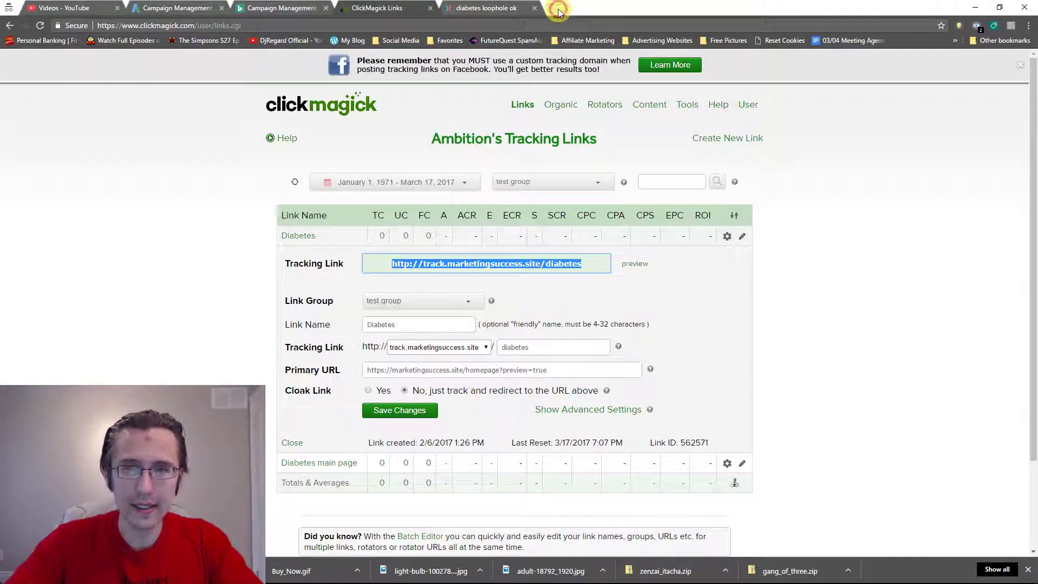
pyautogui.click(558, 8)
pyautogui.hotkey('ctrl', 'v')
# - Copy the Testimonials section's CSS ID, #section--17354, from the ClickFunnels editor
pyautogui.click(465, 8)
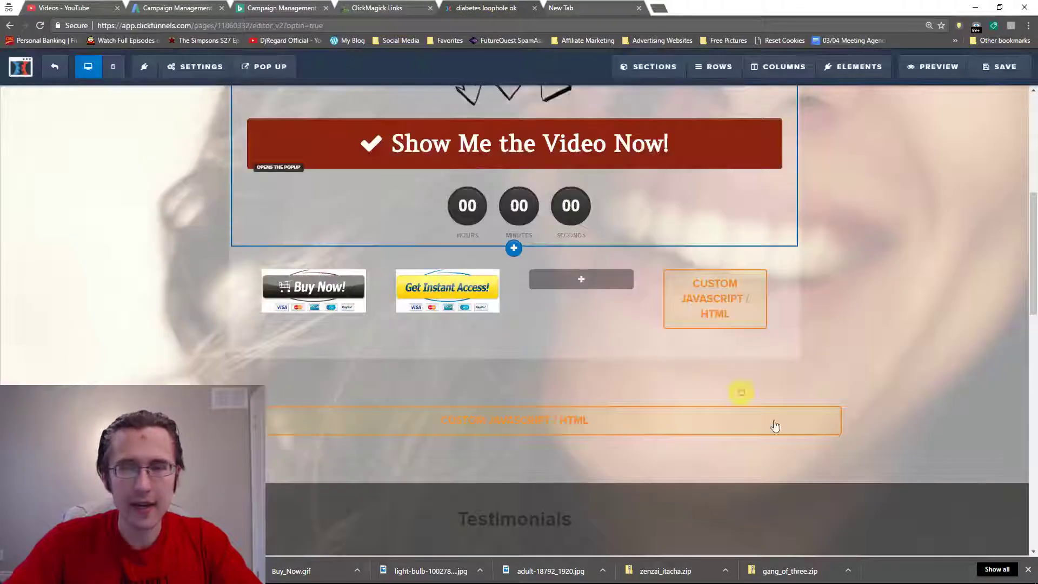
pyautogui.scroll(4, 938, 436)
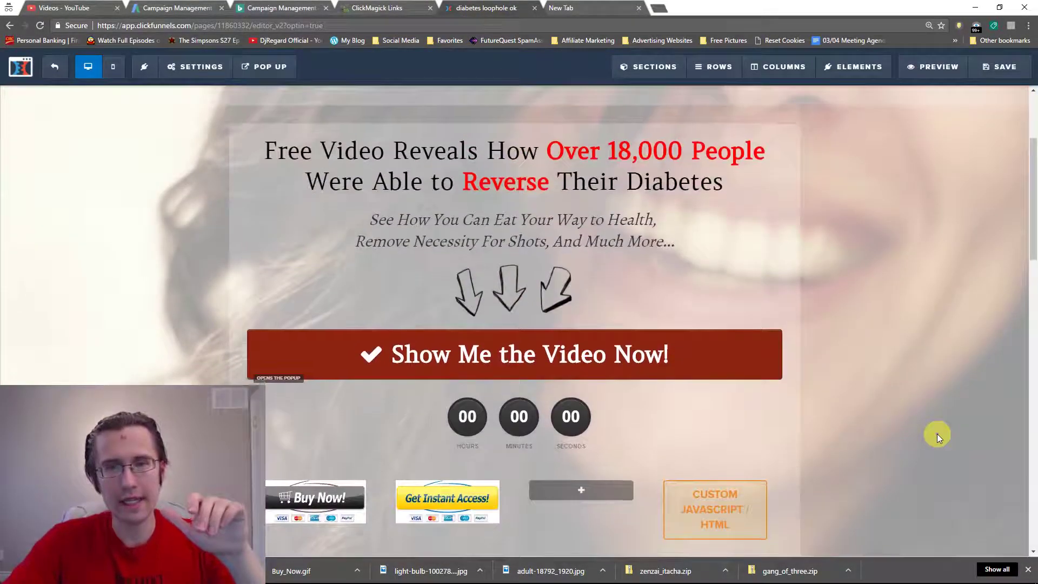
pyautogui.scroll(-3, 937, 436)
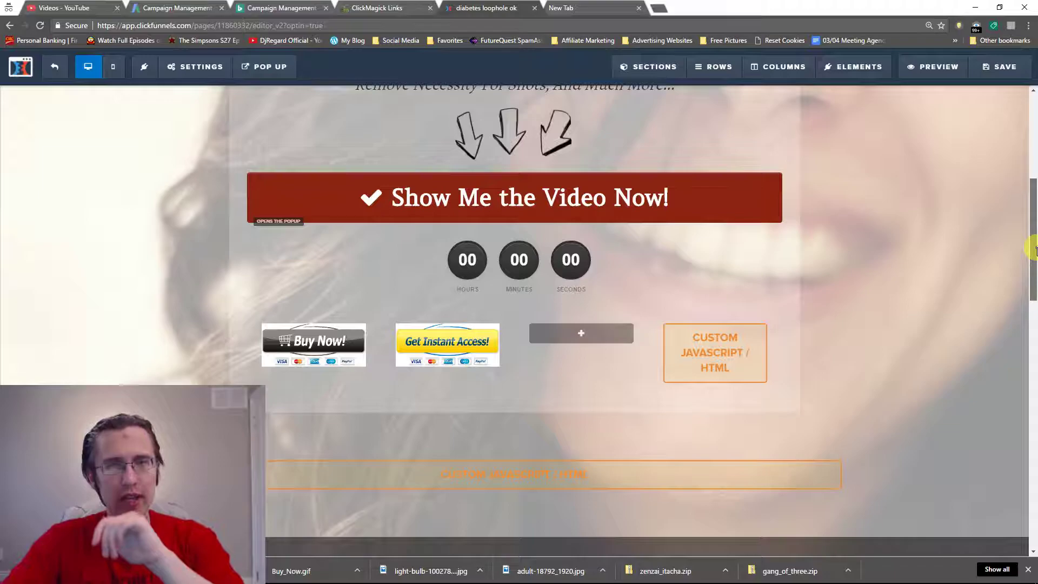
pyautogui.moveTo(1032, 249); pyautogui.dragTo(1027, 371)
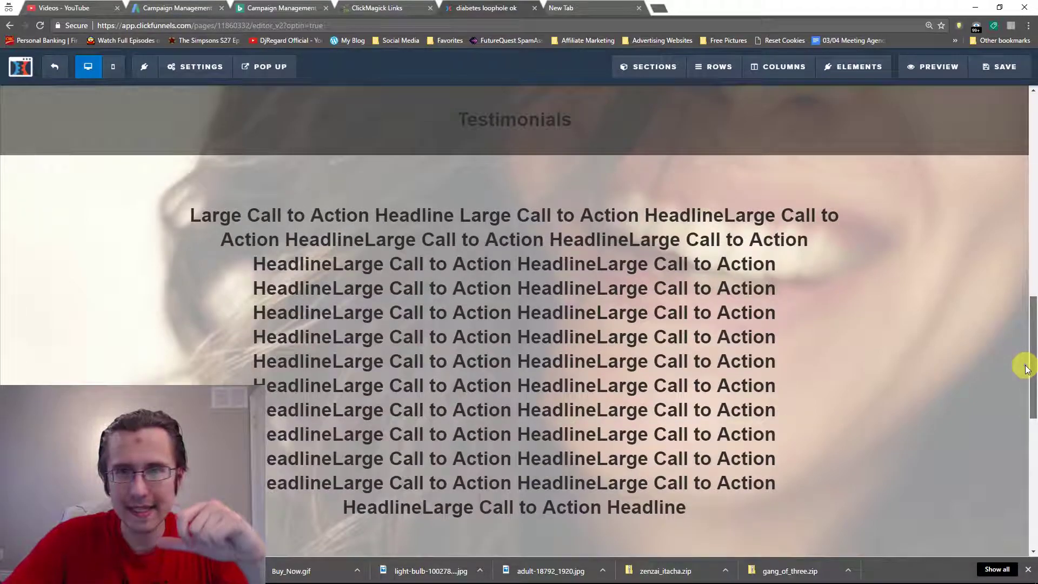
pyautogui.scroll(1, 1000, 139)
pyautogui.click(1000, 145)
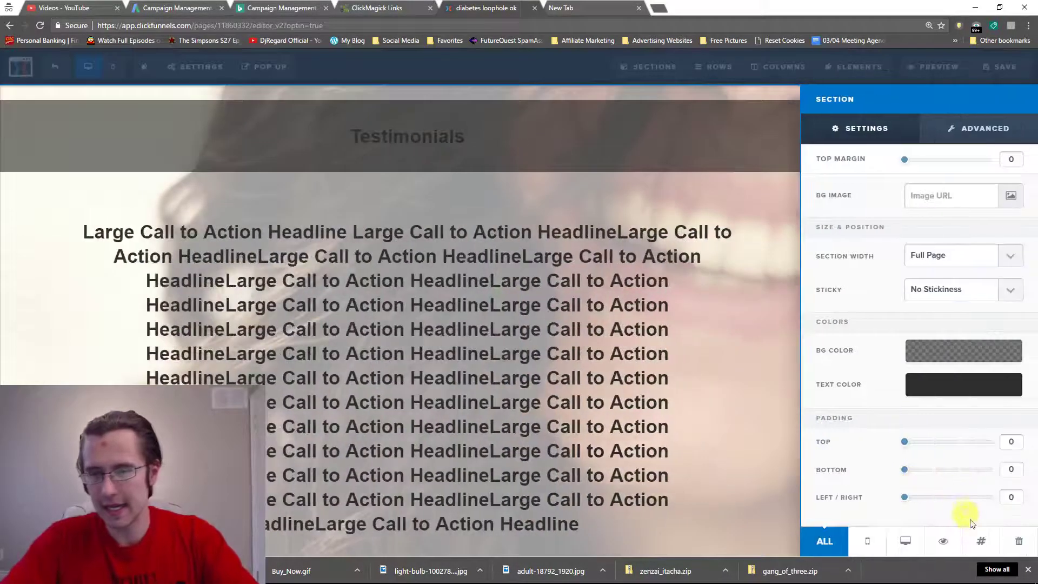
pyautogui.click(968, 520)
pyautogui.tripleClick(469, 246)
pyautogui.hotkey('ctrl', 'c')
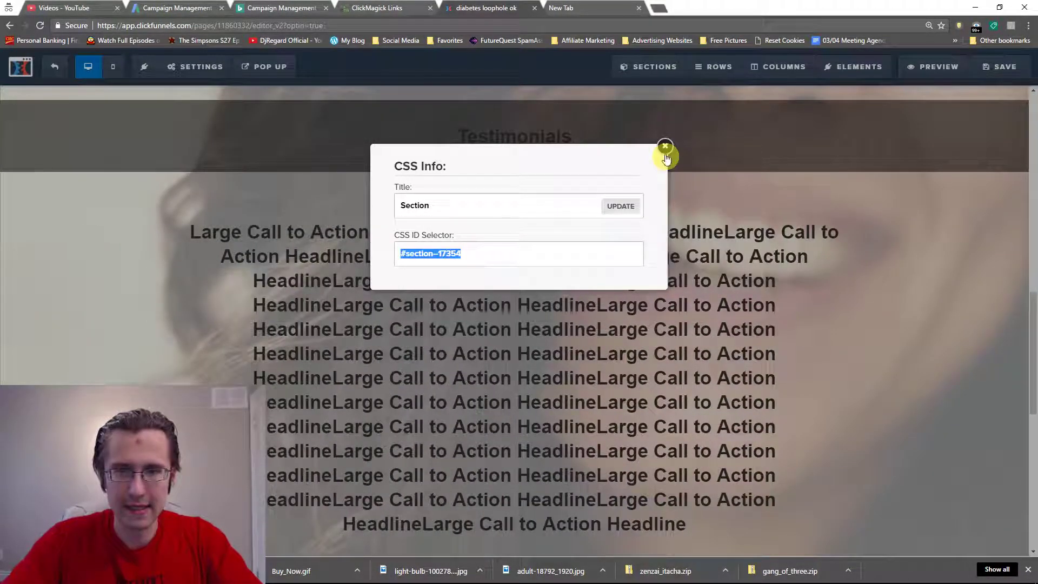
# - Append #section--17354 to the tracking URL in the new tab's address bar
pyautogui.click(664, 146)
pyautogui.click(600, 8)
pyautogui.hotkey('ctrl', 'v')
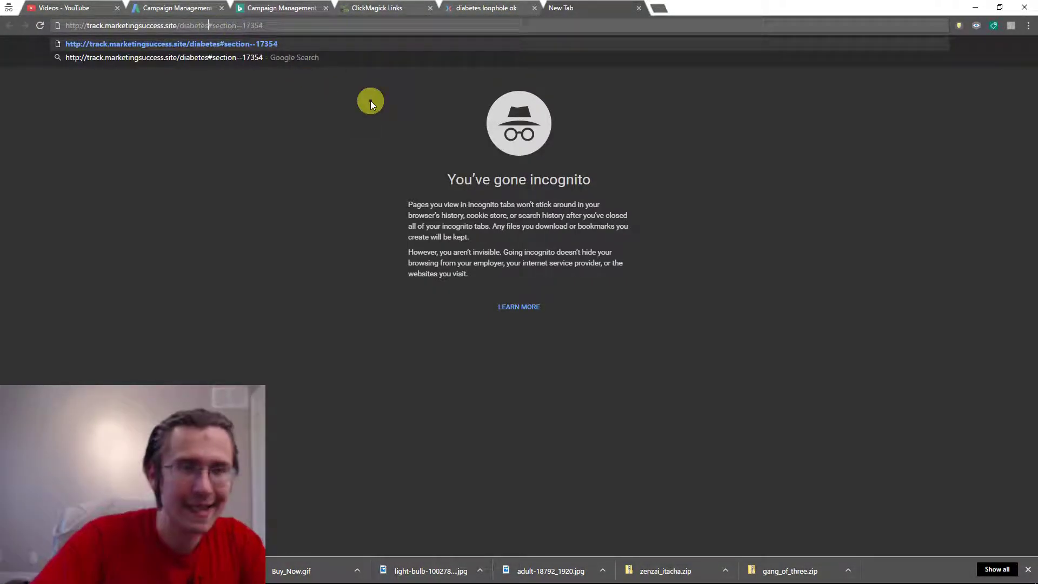
pyautogui.write('/')
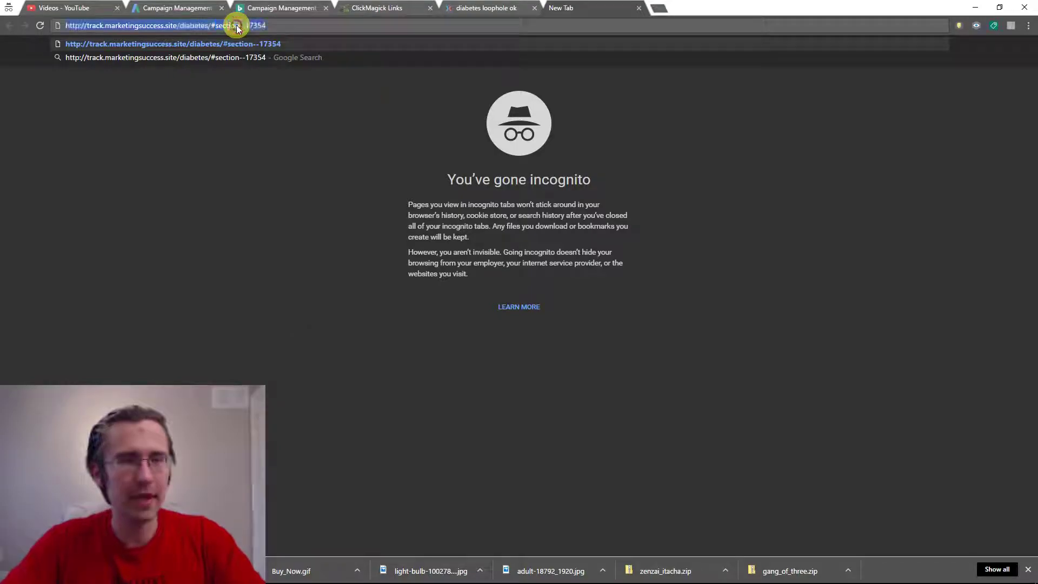
pyautogui.press('Return')
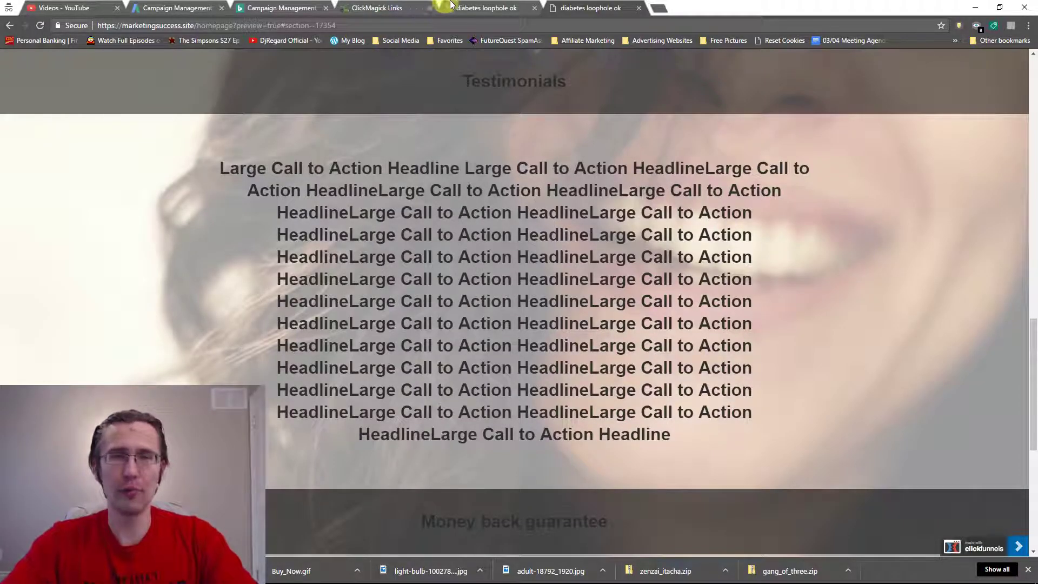
# - Refresh the ClickMagick stats to show 2 clicks, then reset the tracking cookies
pyautogui.click(403, 7)
pyautogui.click(295, 182)
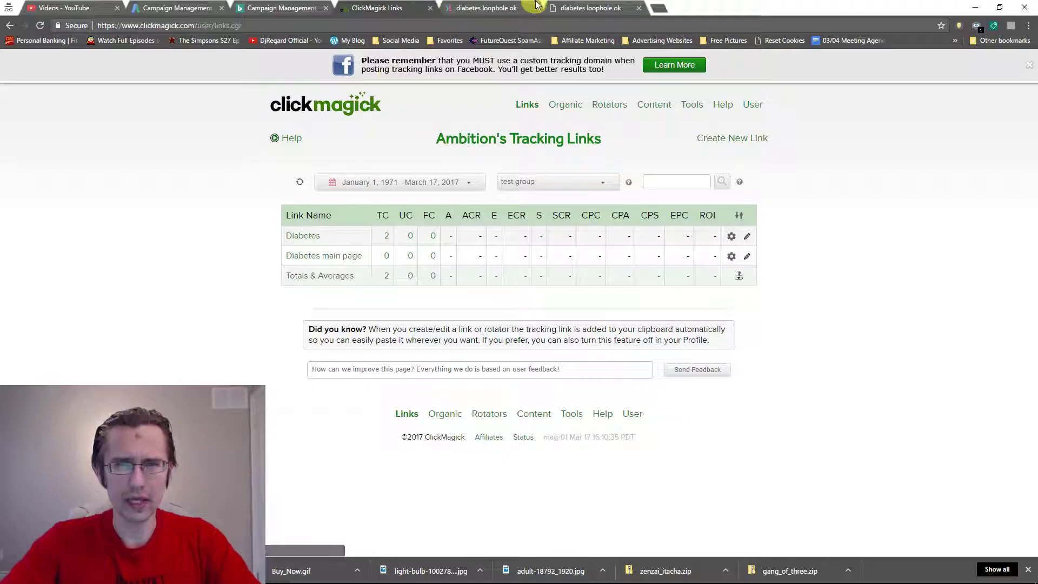
pyautogui.click(593, 7)
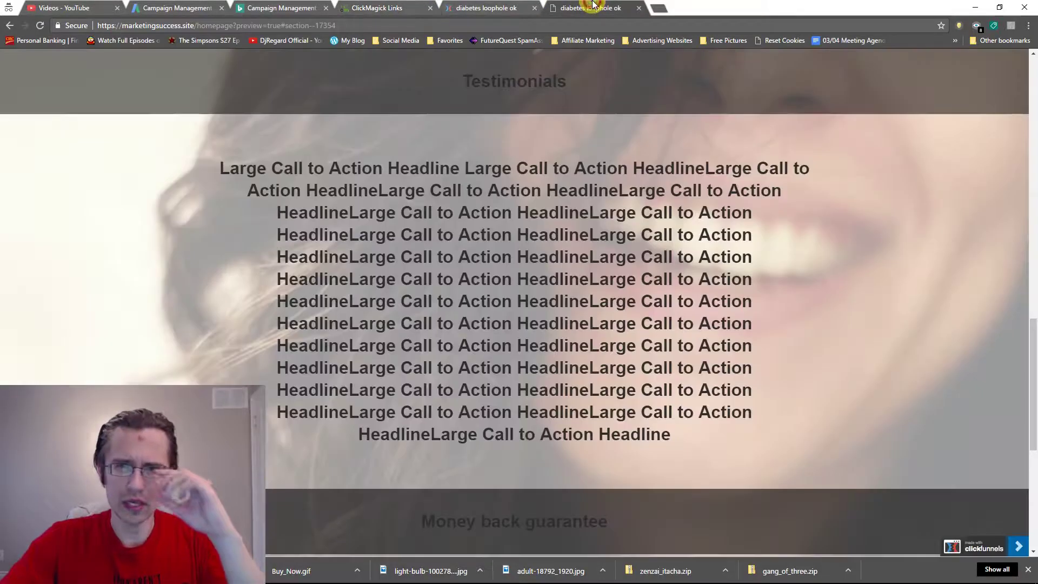
pyautogui.click(786, 41)
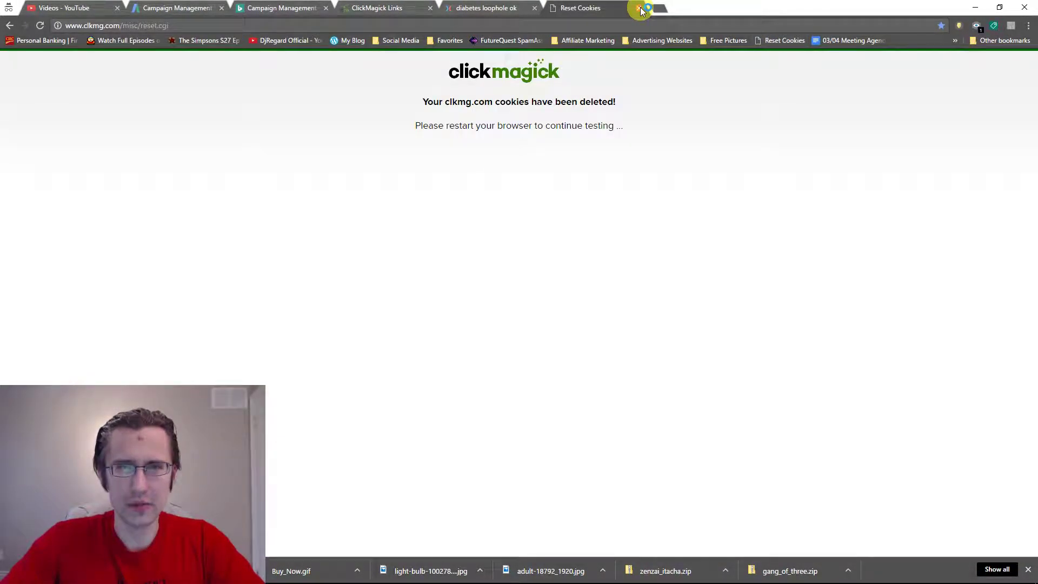
pyautogui.click(639, 8)
# - Copy the Diabetes tracking link and bring up Chrome's taskbar launch options
pyautogui.click(349, 8)
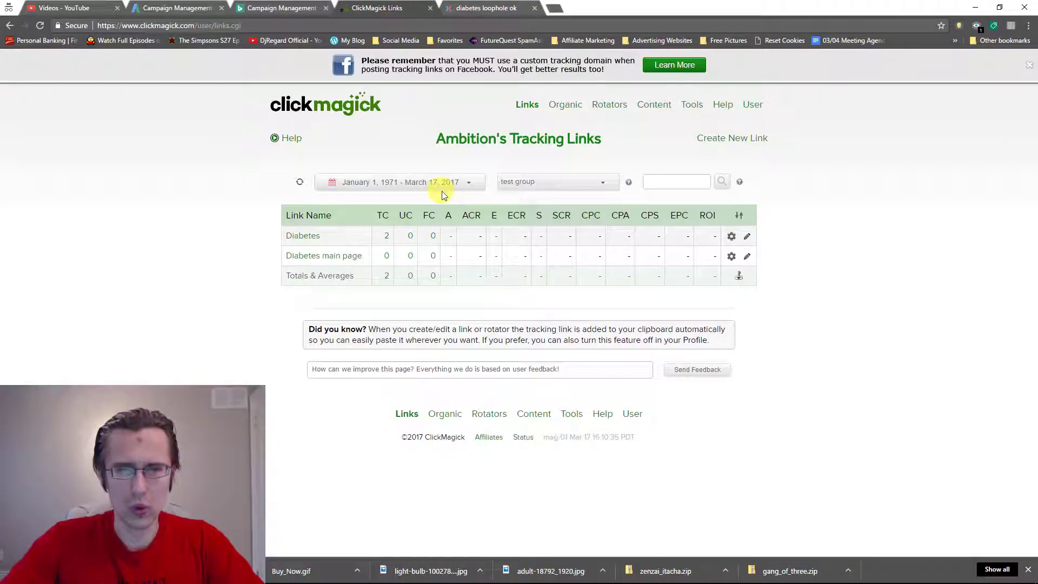
pyautogui.click(317, 236)
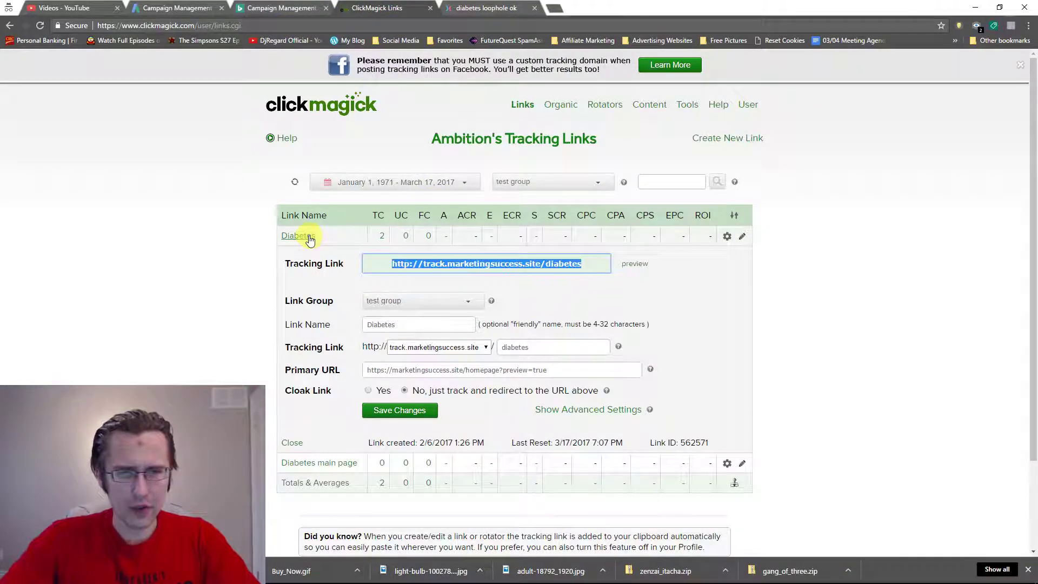
pyautogui.click(310, 239)
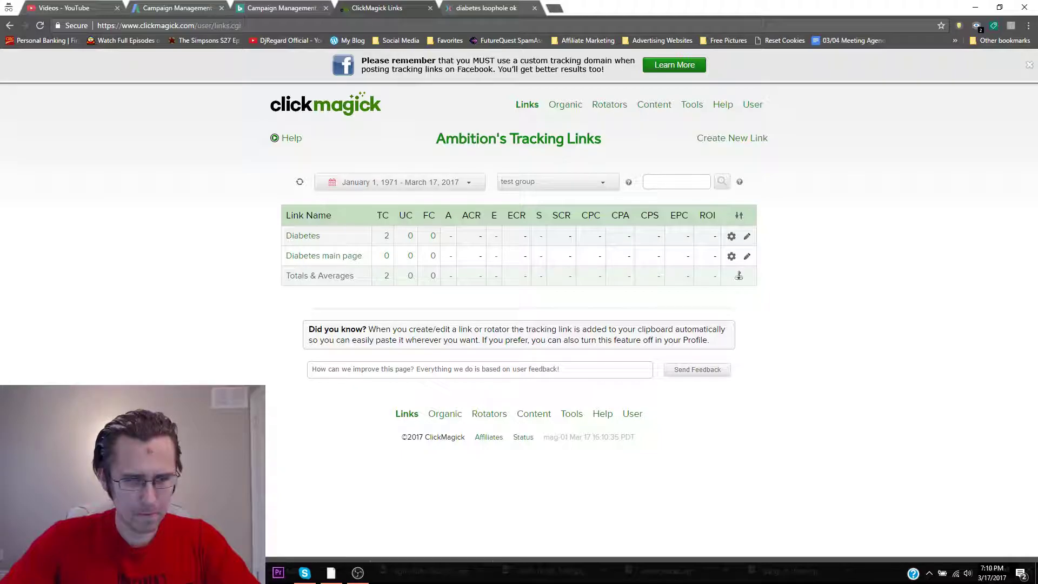
pyautogui.rightClick(119, 572)
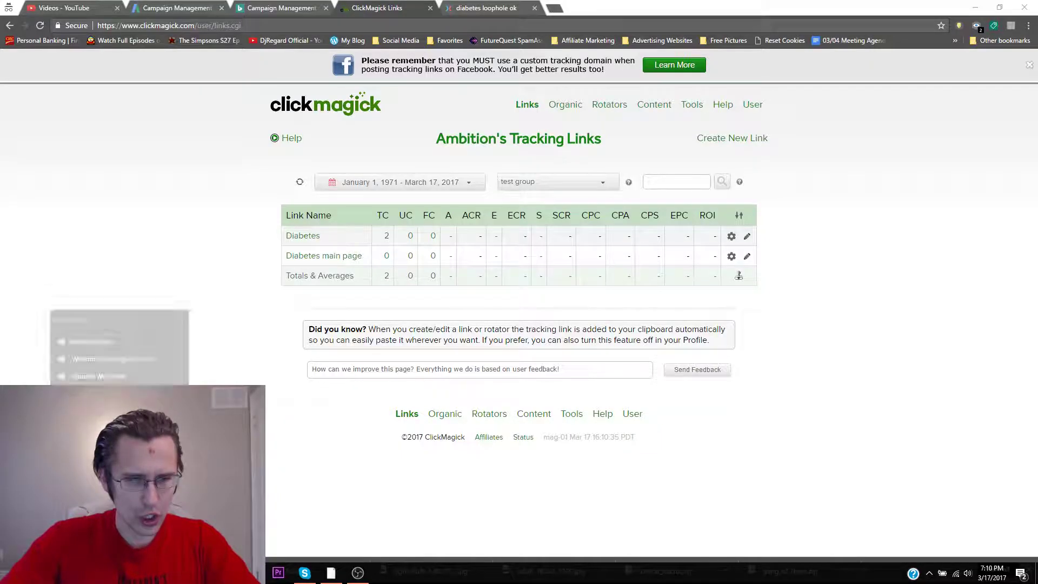
# - In a new Chrome window, paste the tracking link and add the /facebook/ sub-ID
pyautogui.click(92, 472)
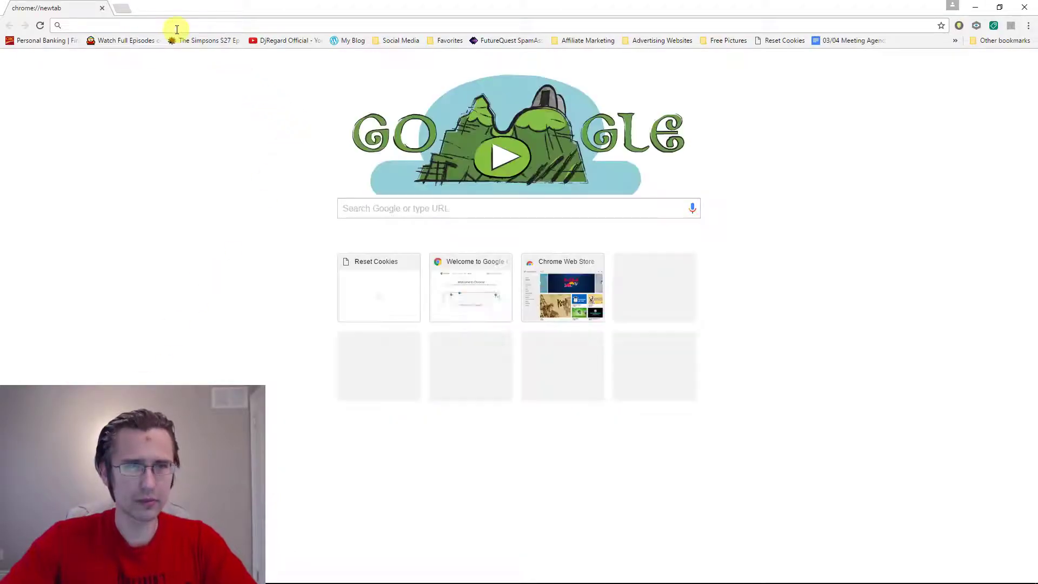
pyautogui.hotkey('ctrl', 'v')
pyautogui.write('/facebook/')
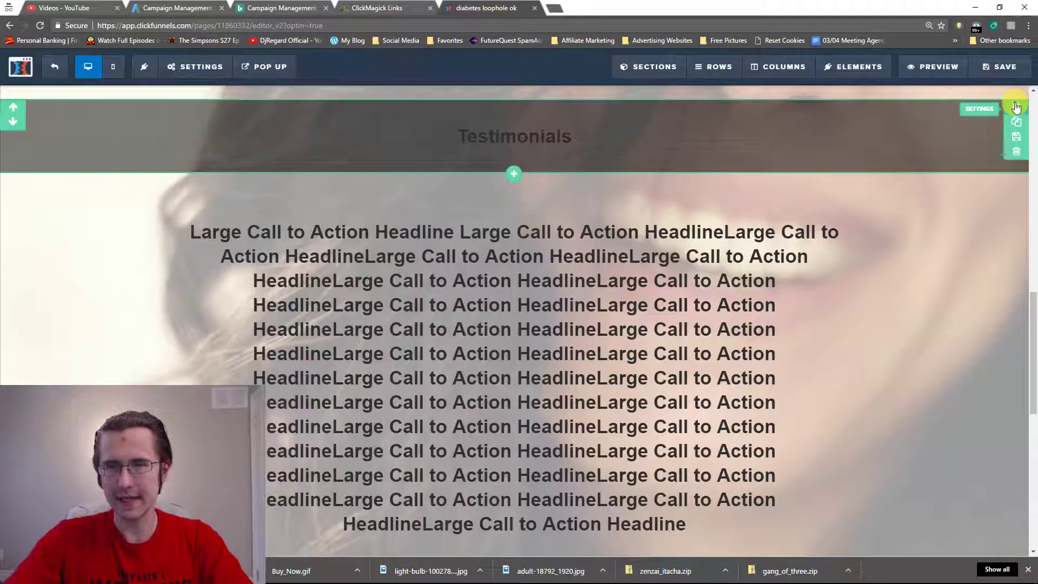
# - Append the Testimonials CSS ID #section--17354 to the facebook link and load it
pyautogui.click(1011, 107)
pyautogui.click(992, 543)
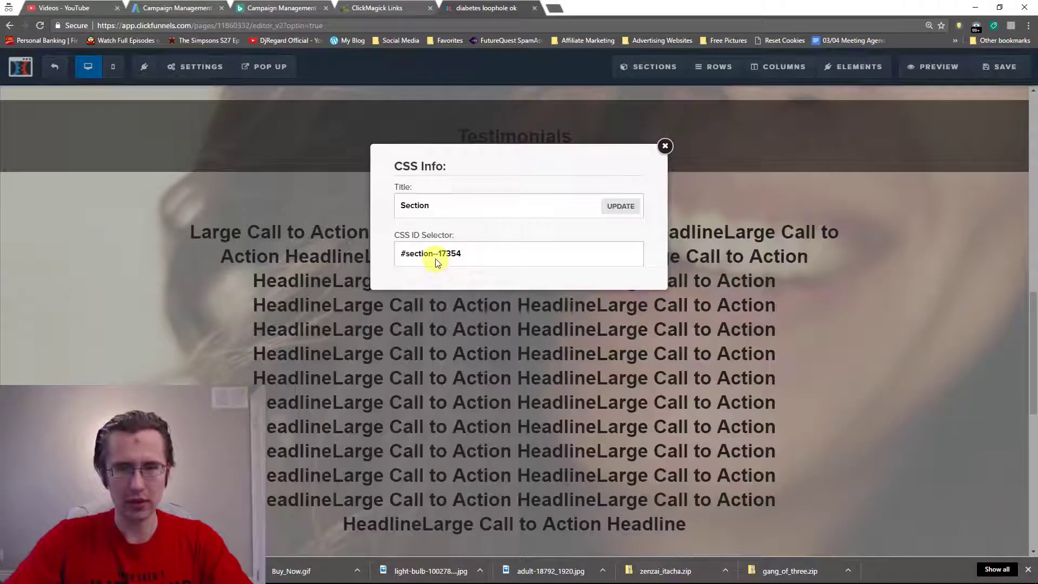
pyautogui.tripleClick(441, 255)
pyautogui.click(666, 146)
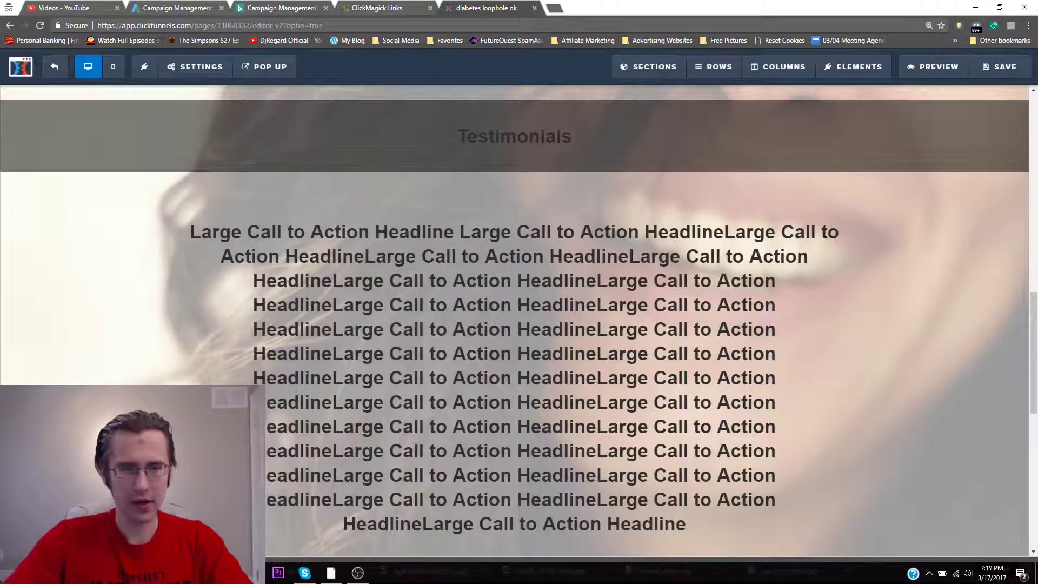
pyautogui.hotkey('ctrl', 'n')
pyautogui.hotkey('ctrl', 'v')
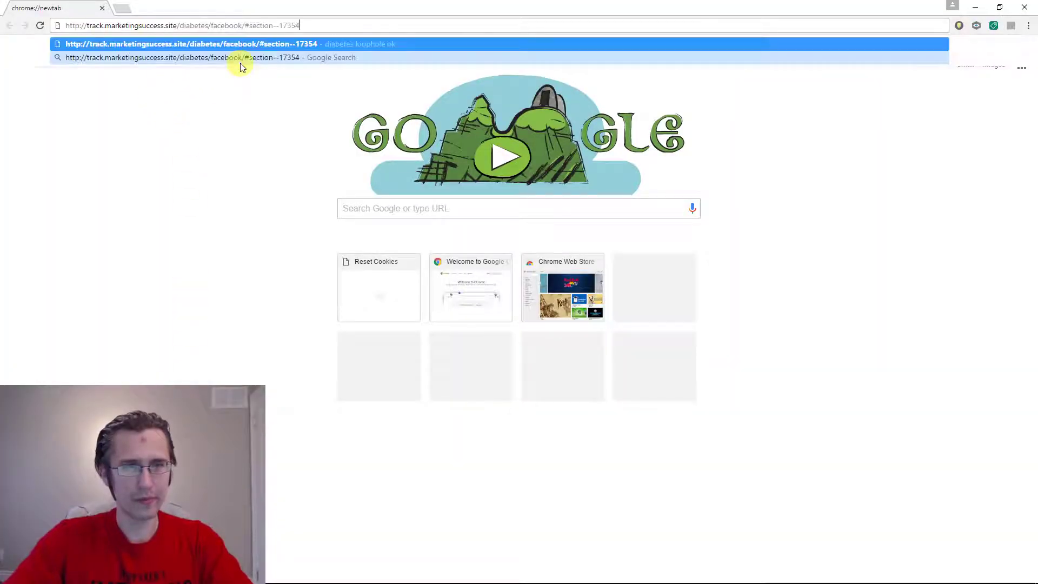
pyautogui.press('Return')
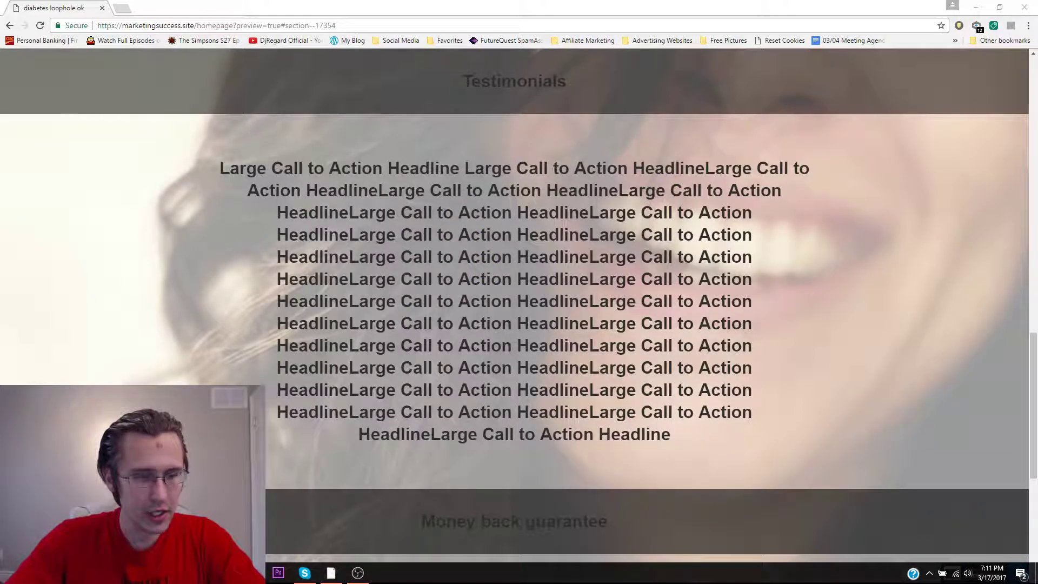
# - Close the preview window and refresh ClickMagick to show 3 total clicks
pyautogui.hotkey('ctrl', 'w')
pyautogui.click(377, 7)
pyautogui.click(296, 180)
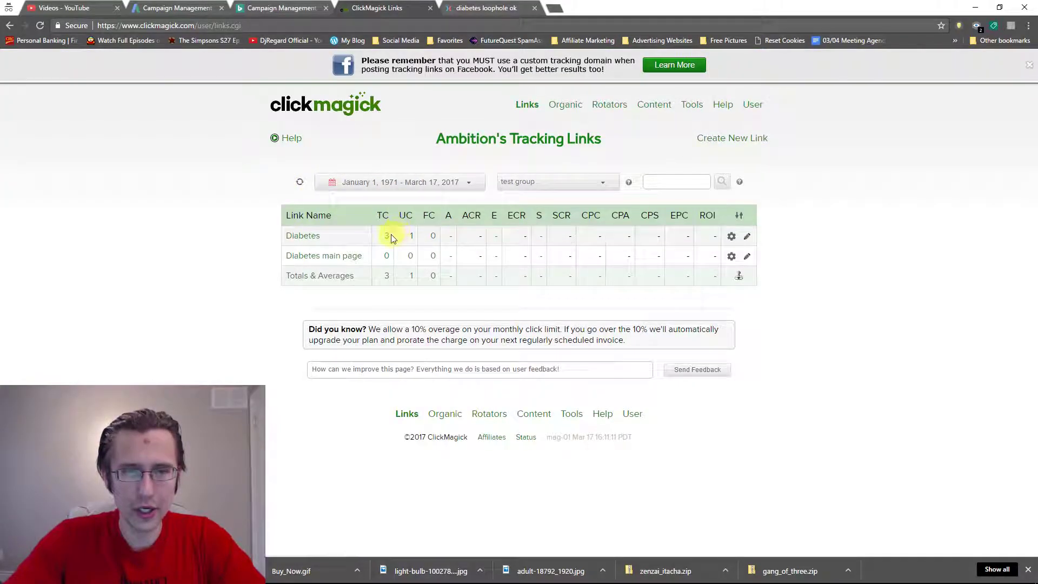
# - Check the Diabetes sub-ID breakdown showing 1 facebook click, then open the link's edit settings
pyautogui.click(387, 236)
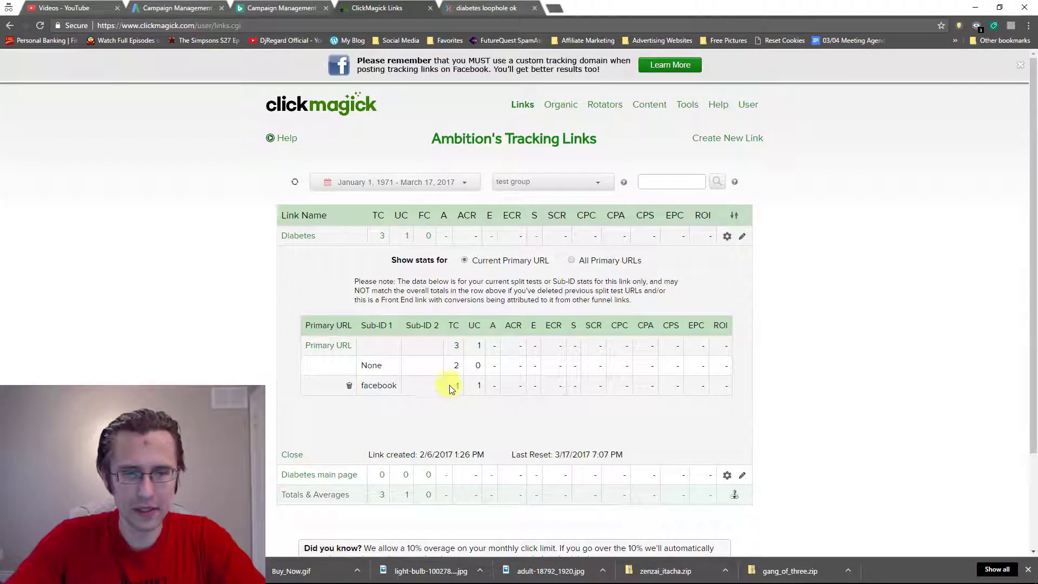
pyautogui.moveTo(453, 384); pyautogui.dragTo(480, 385)
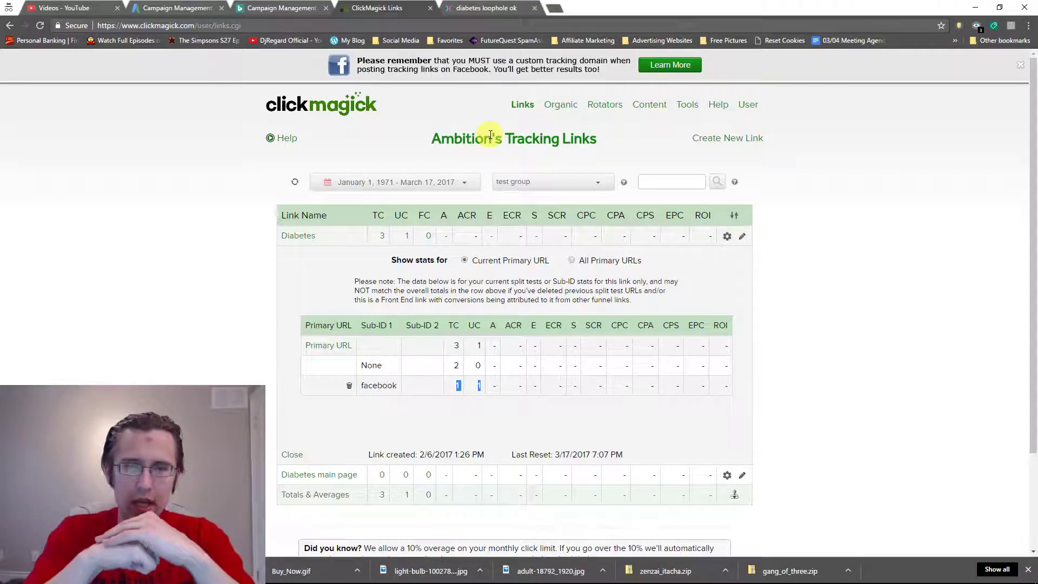
pyautogui.click(299, 236)
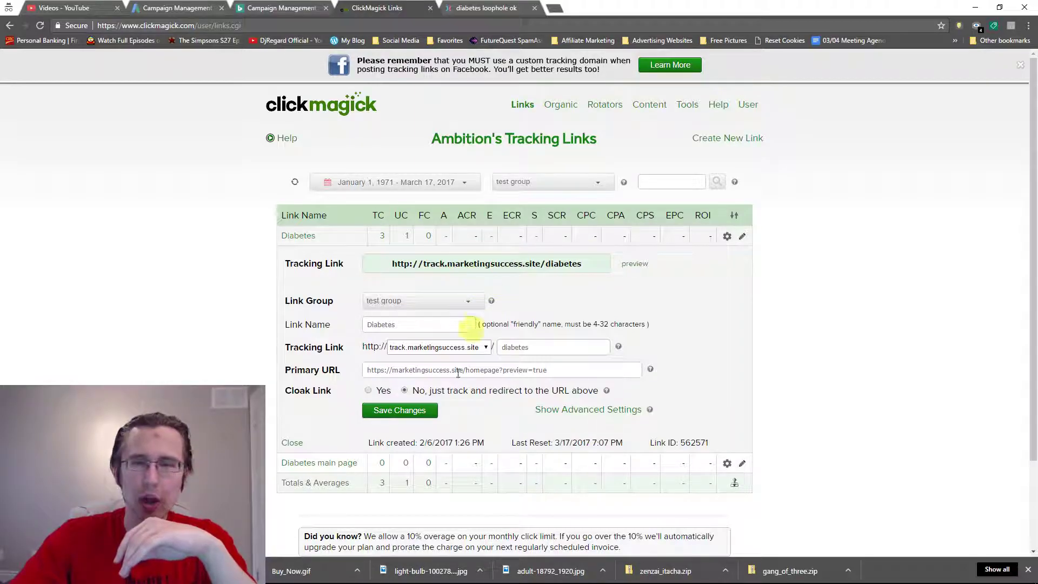
pyautogui.tripleClick(425, 370)
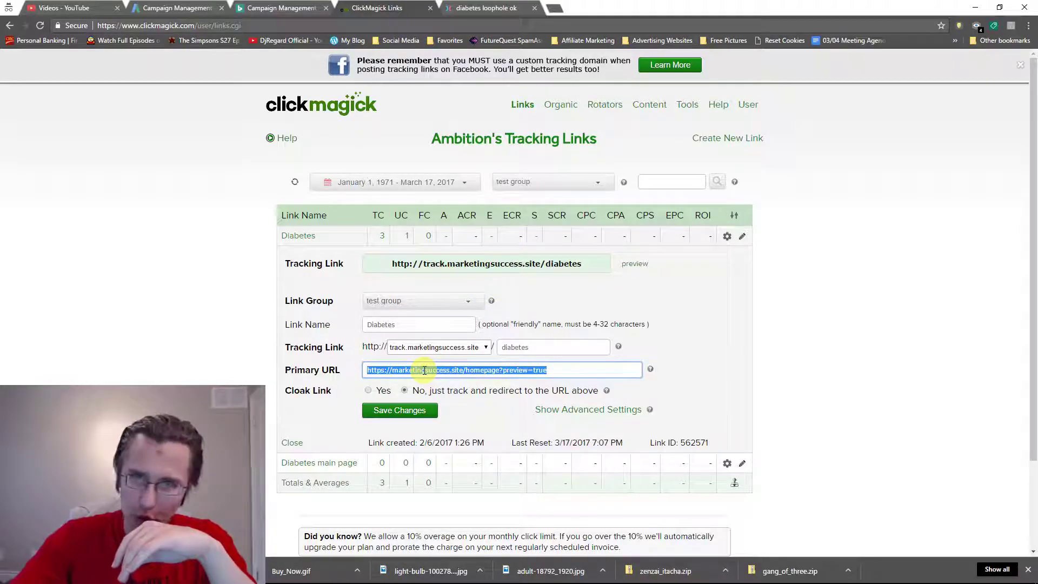
pyautogui.click(569, 370)
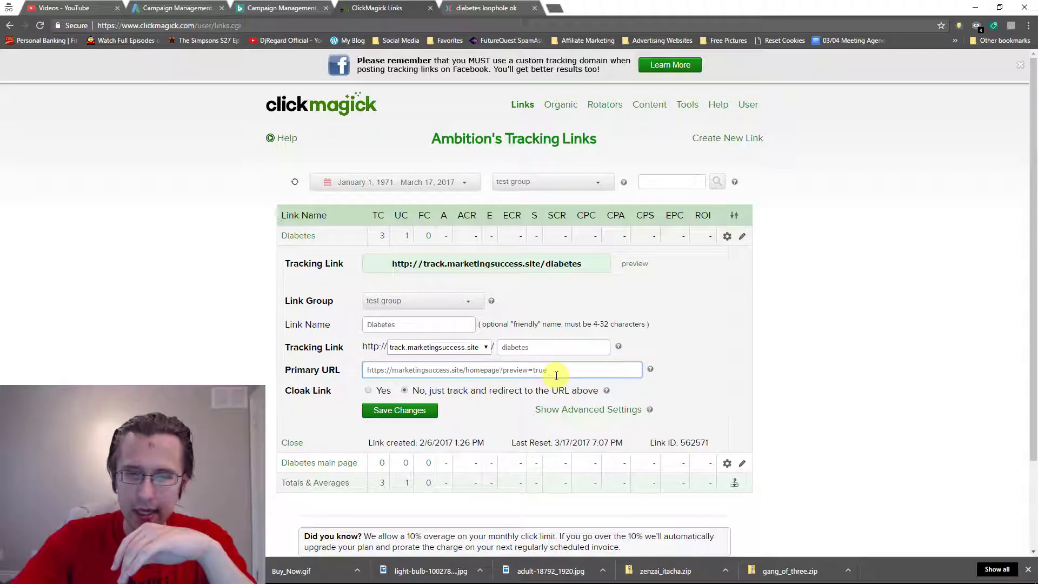